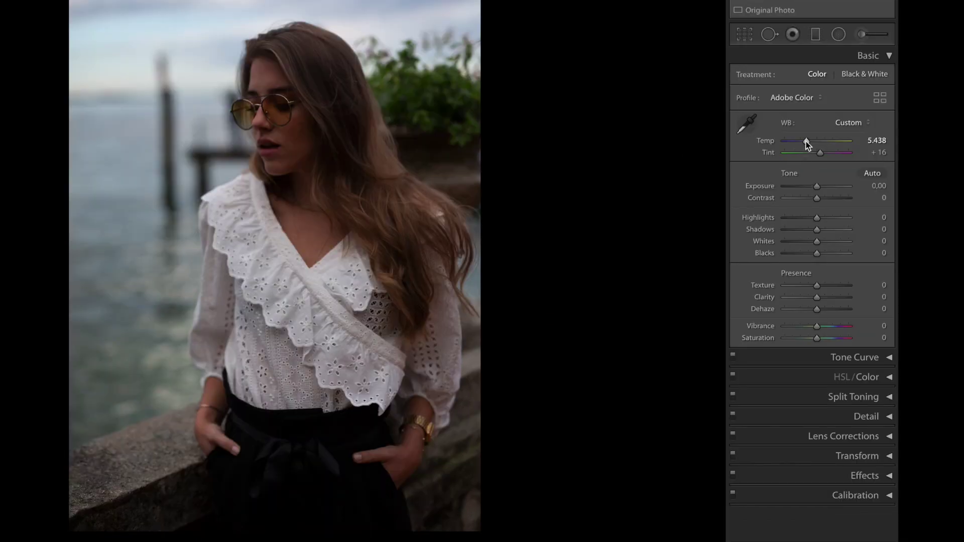
Warm the white balance to a Temp of 6,050
{"action": "left_click_drag", "start_coordinate": [806, 141], "coordinate": [809, 140]}
{"action": "left_click", "coordinate": [876, 141]}
{"action": "type", "text": "6050"}
{"action": "key", "text": "Return"}
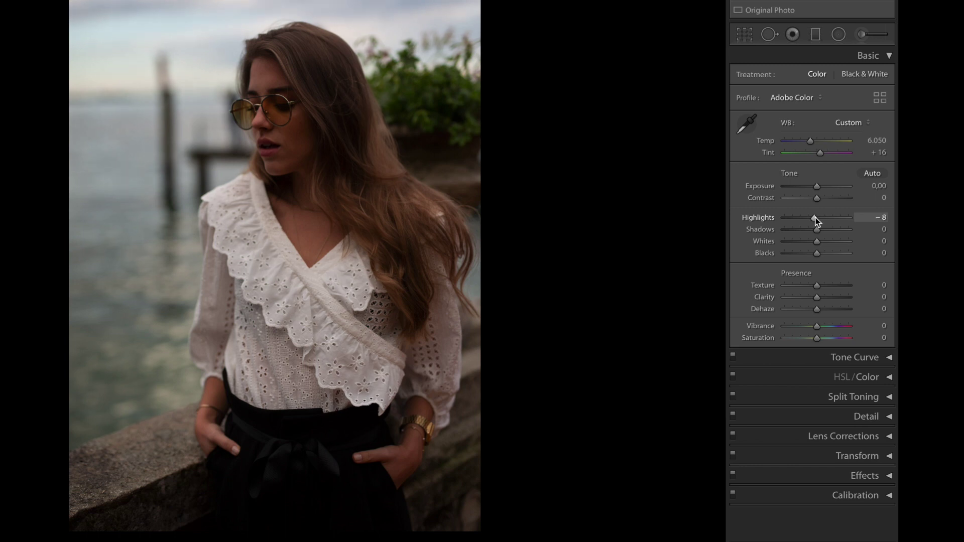
Set Highlights −20, Shadows +20, Whites −15 and Blacks +35
{"action": "left_click_drag", "start_coordinate": [815, 218], "coordinate": [812, 220]}
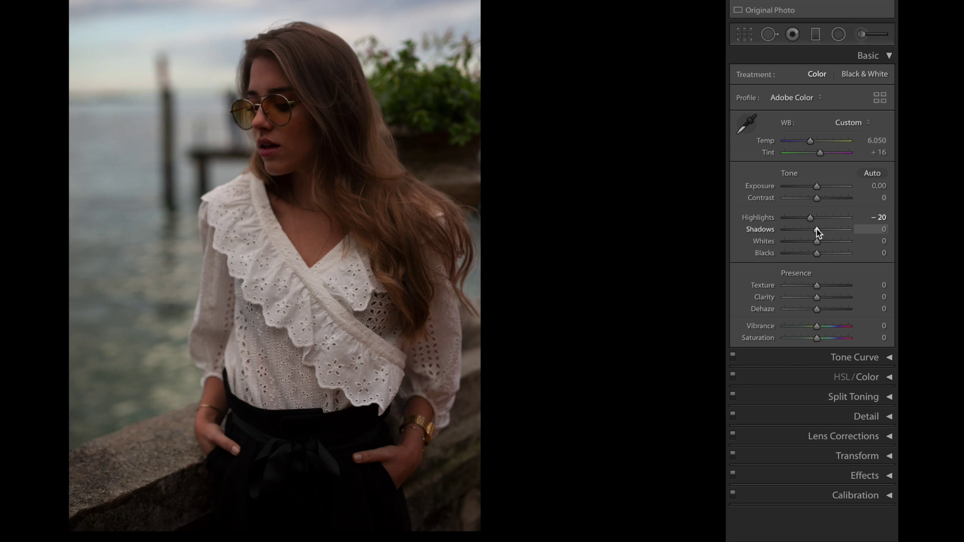
{"action": "left_click_drag", "start_coordinate": [816, 229], "coordinate": [822, 229]}
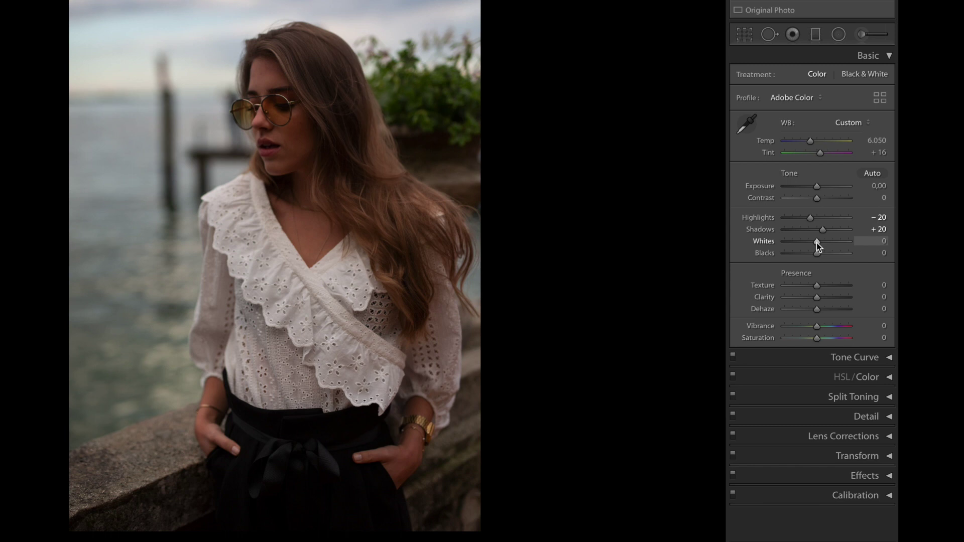
{"action": "left_click_drag", "start_coordinate": [814, 245], "coordinate": [830, 254]}
In Presence, set Texture +18, Clarity +6 and Dehaze +5, then Vibrance −9 and Saturation −6
{"action": "left_click_drag", "start_coordinate": [819, 285], "coordinate": [819, 300]}
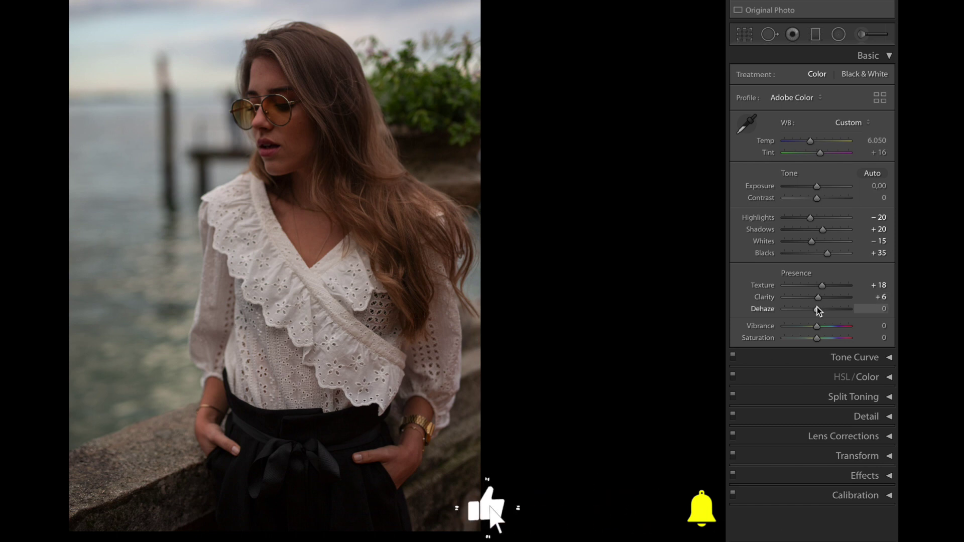
{"action": "left_click_drag", "start_coordinate": [816, 307], "coordinate": [819, 310]}
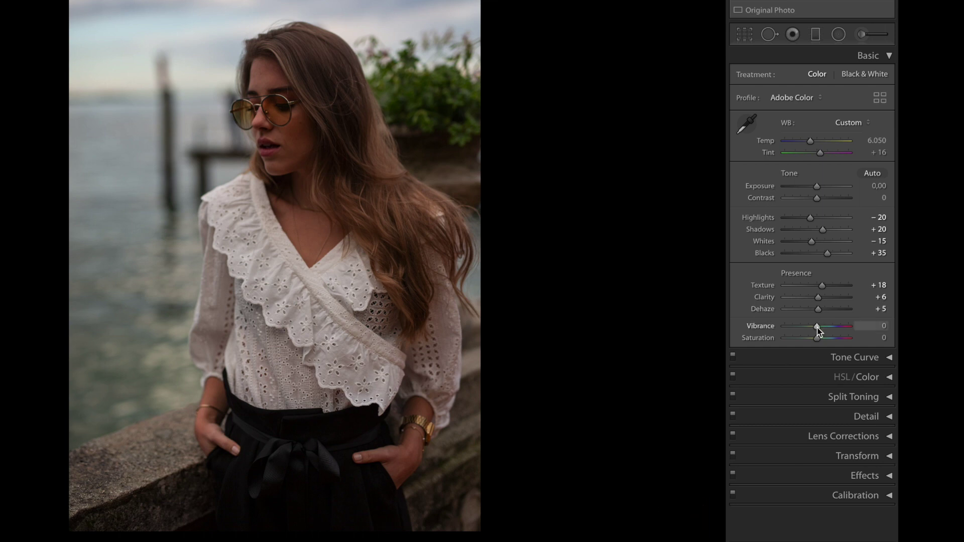
{"action": "left_click_drag", "start_coordinate": [818, 328], "coordinate": [816, 328]}
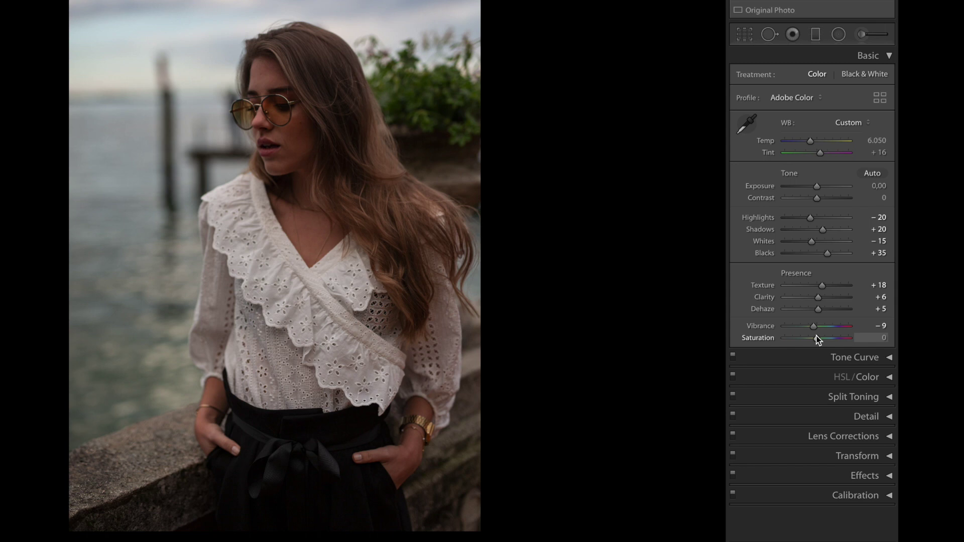
{"action": "left_click_drag", "start_coordinate": [817, 338], "coordinate": [815, 337]}
In HSL/Color, shift Red Hue to +5 and drop Red Saturation to −10
{"action": "left_click", "coordinate": [866, 56]}
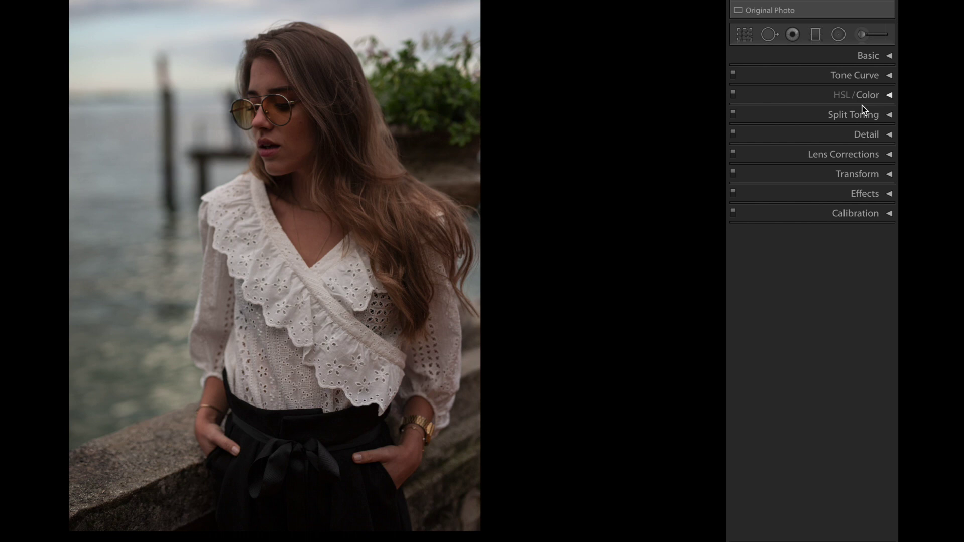
{"action": "left_click", "coordinate": [868, 95]}
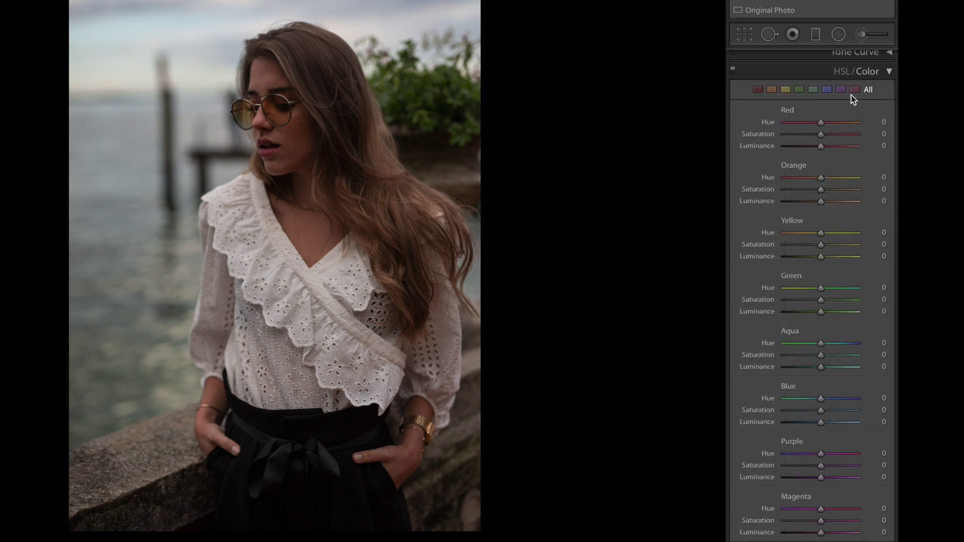
{"action": "left_click", "coordinate": [760, 89]}
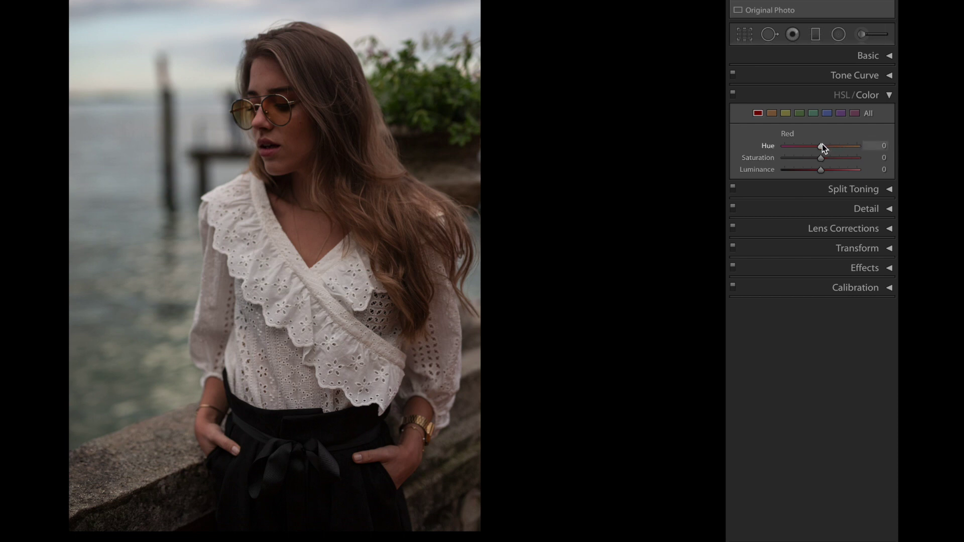
{"action": "left_click_drag", "start_coordinate": [822, 146], "coordinate": [823, 145]}
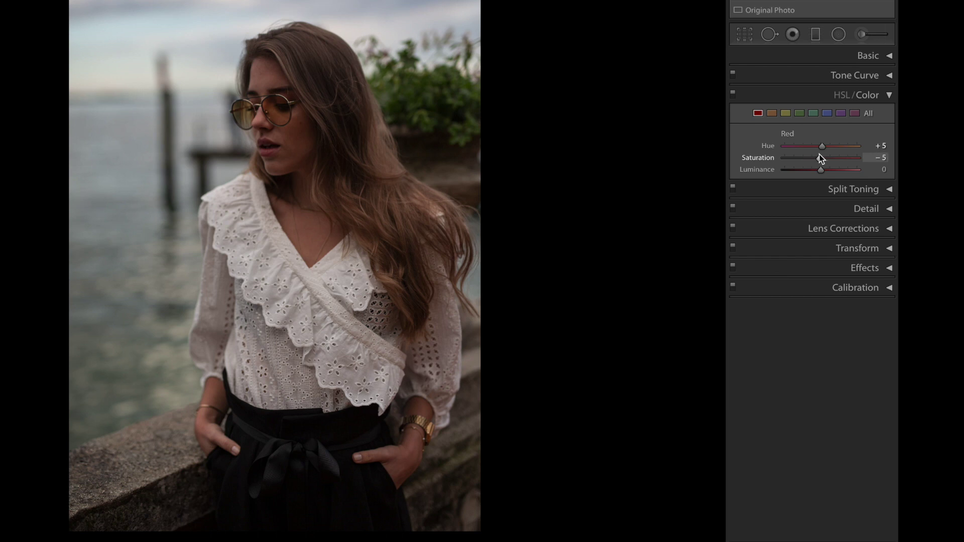
{"action": "left_click_drag", "start_coordinate": [820, 155], "coordinate": [817, 156]}
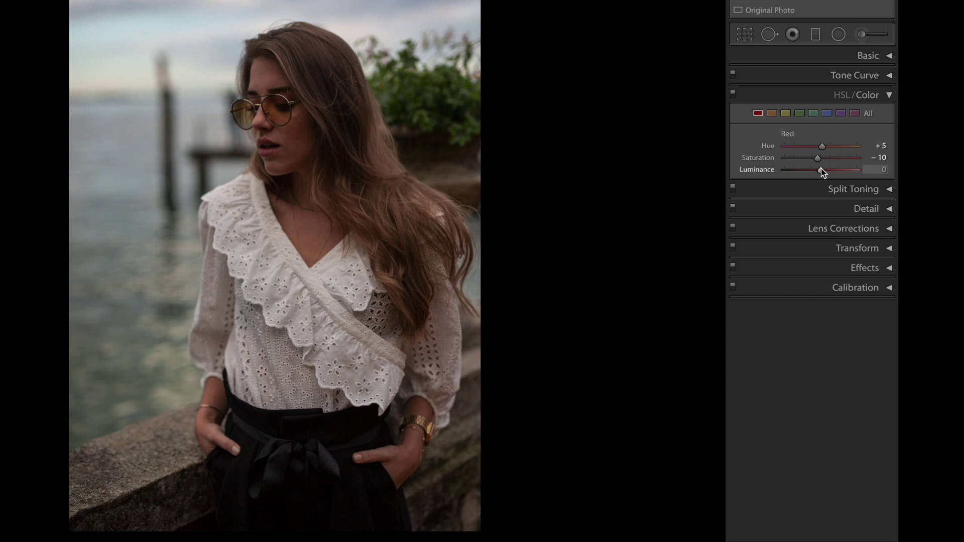
Boost Orange Saturation to +11, then set Yellow Hue +15 and Yellow Saturation −20
{"action": "left_click", "coordinate": [773, 113]}
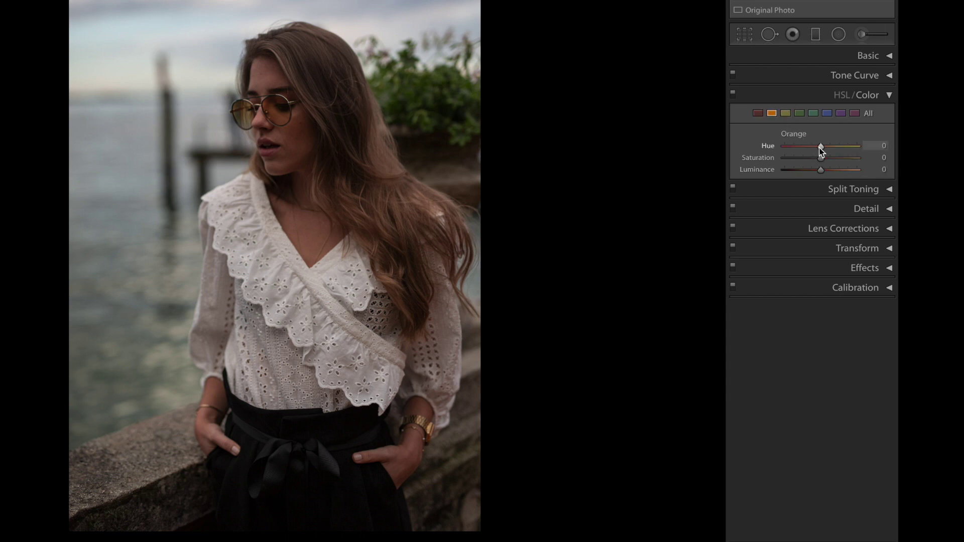
{"action": "left_click_drag", "start_coordinate": [821, 158], "coordinate": [829, 170]}
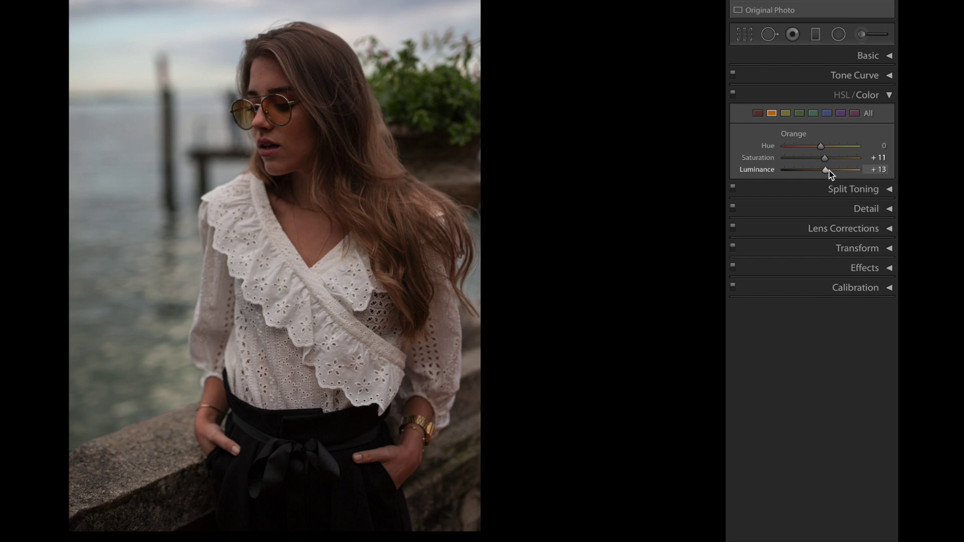
{"action": "left_click", "coordinate": [785, 112]}
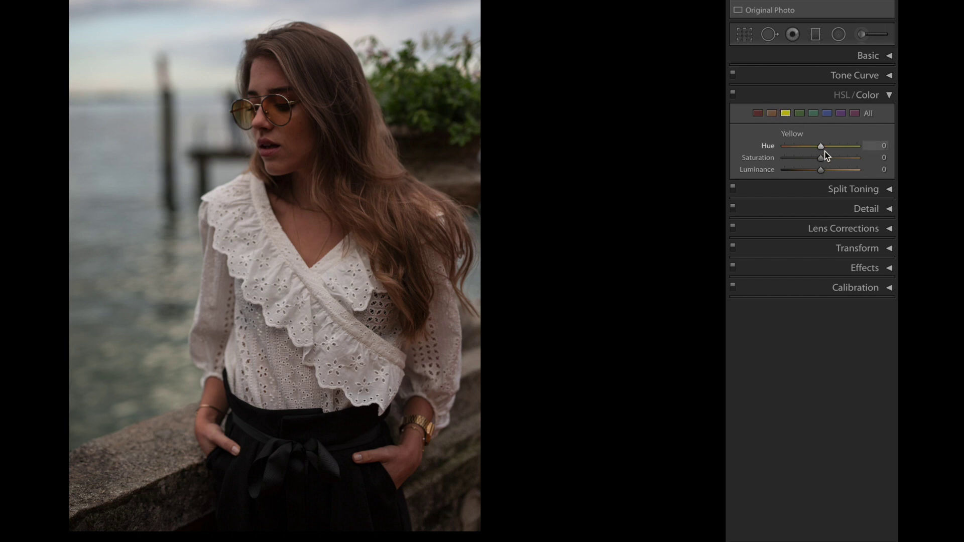
{"action": "left_click_drag", "start_coordinate": [826, 146], "coordinate": [829, 146]}
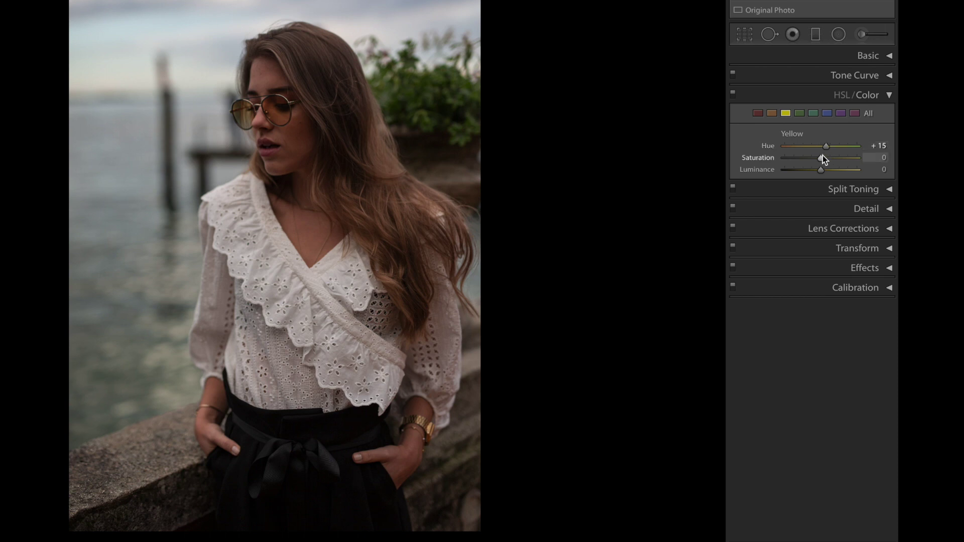
{"action": "left_click_drag", "start_coordinate": [822, 157], "coordinate": [814, 155]}
Shift the green hue and strongly desaturate greens; slightly desaturate and darken aquas
{"action": "left_click", "coordinate": [799, 113]}
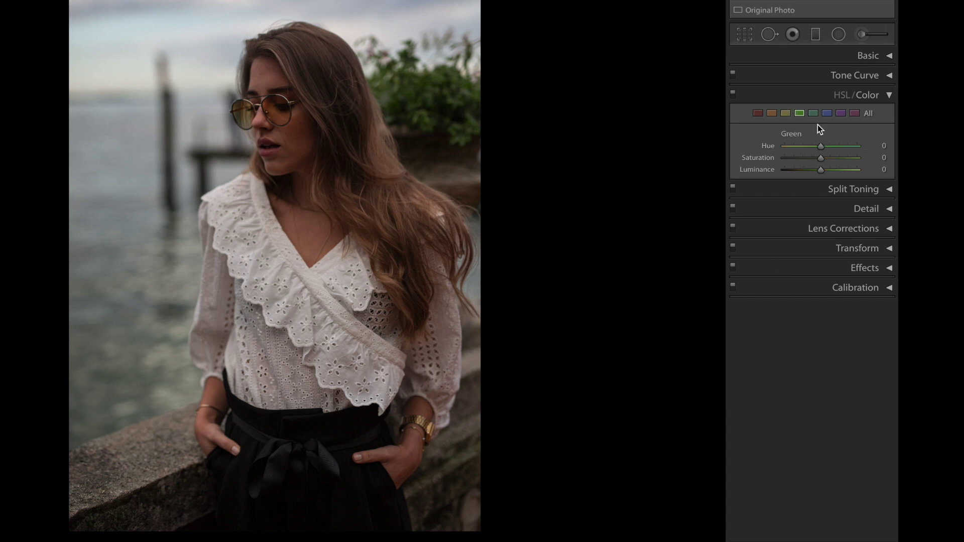
{"action": "left_click_drag", "start_coordinate": [820, 145], "coordinate": [826, 145]}
{"action": "mouse_move", "coordinate": [820, 159]}
{"action": "left_mouse_down"}
{"action": "mouse_move", "coordinate": [794, 159]}
{"action": "mouse_move", "coordinate": [835, 167]}
{"action": "left_mouse_up"}
{"action": "left_click", "coordinate": [817, 114]}
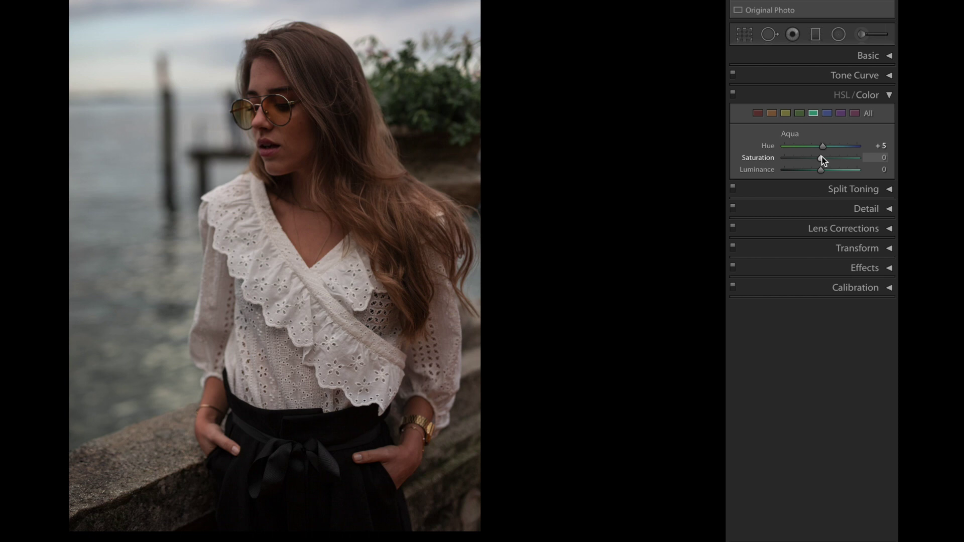
{"action": "left_click_drag", "start_coordinate": [821, 157], "coordinate": [818, 157]}
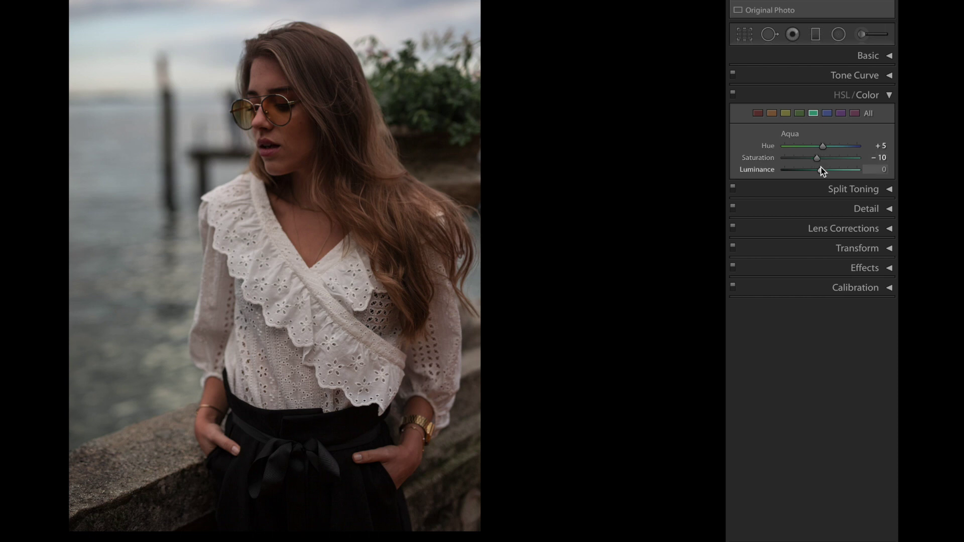
{"action": "left_click_drag", "start_coordinate": [822, 171], "coordinate": [820, 171]}
Set Blue Hue −15, Saturation −15, Luminance +38; Purple Saturation −10; Magenta Hue +10
{"action": "left_click", "coordinate": [827, 114]}
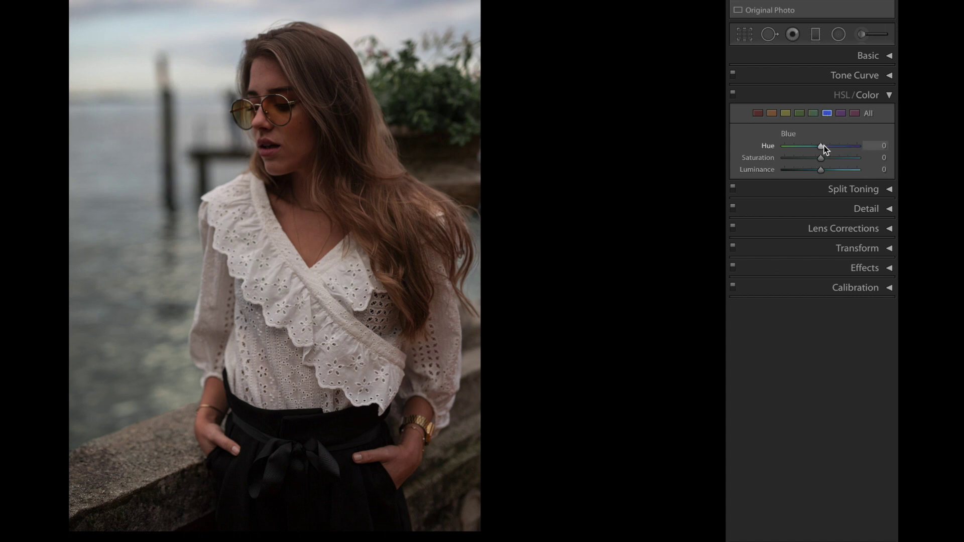
{"action": "left_click_drag", "start_coordinate": [821, 146], "coordinate": [816, 146]}
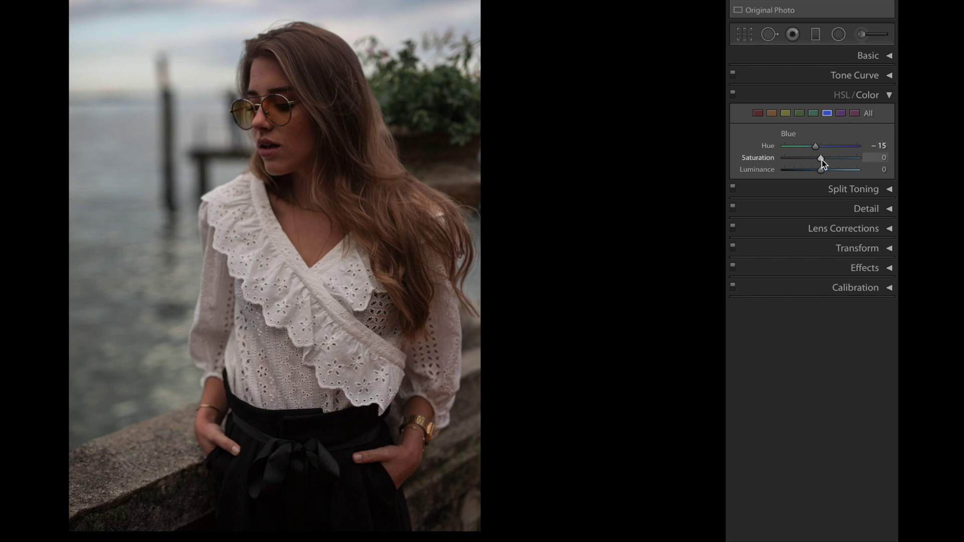
{"action": "left_click_drag", "start_coordinate": [820, 159], "coordinate": [817, 160]}
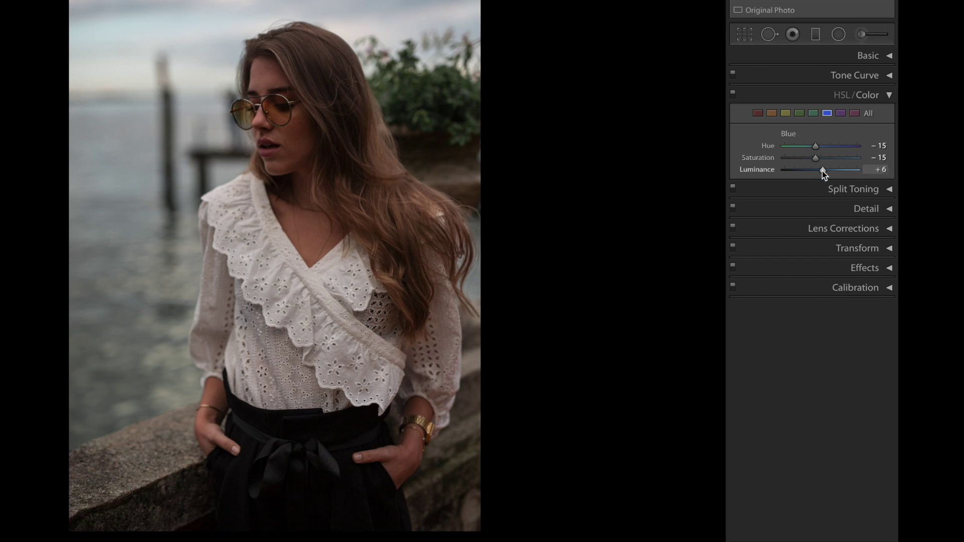
{"action": "left_click_drag", "start_coordinate": [821, 170], "coordinate": [834, 171]}
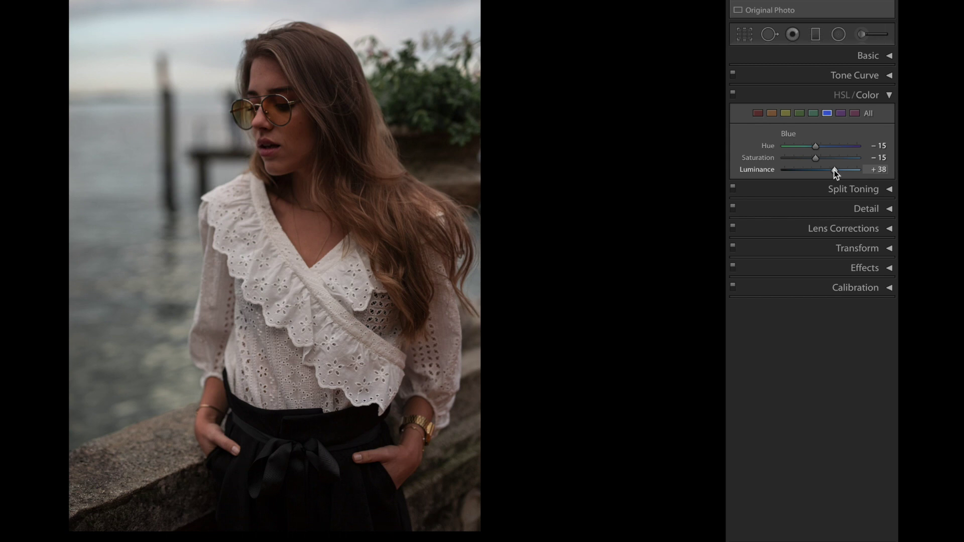
{"action": "left_click", "coordinate": [840, 114]}
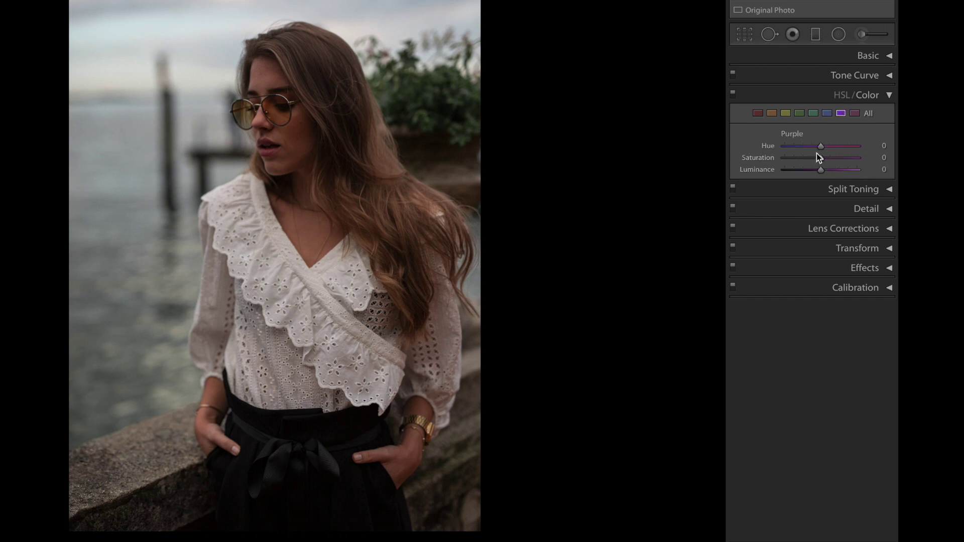
{"action": "left_click_drag", "start_coordinate": [818, 155], "coordinate": [815, 155]}
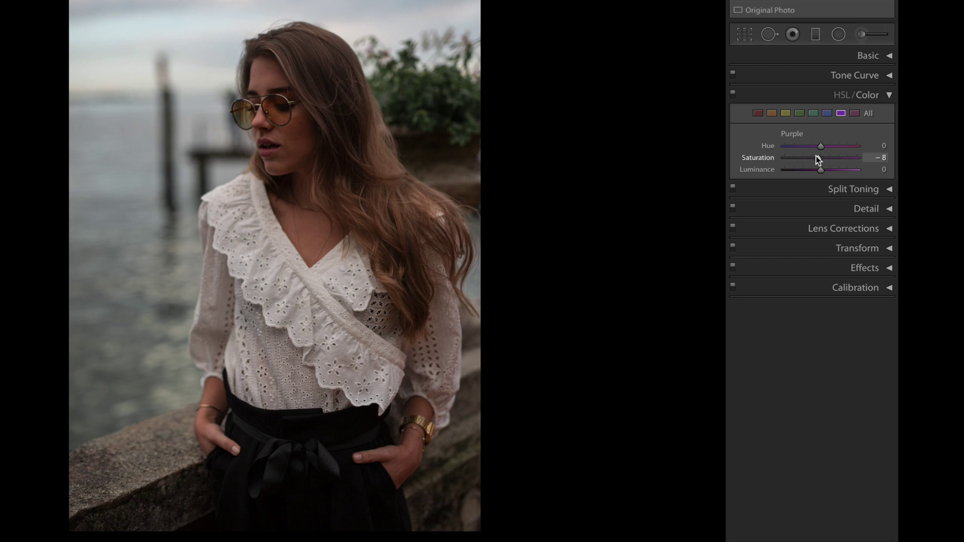
{"action": "left_click", "coordinate": [854, 111]}
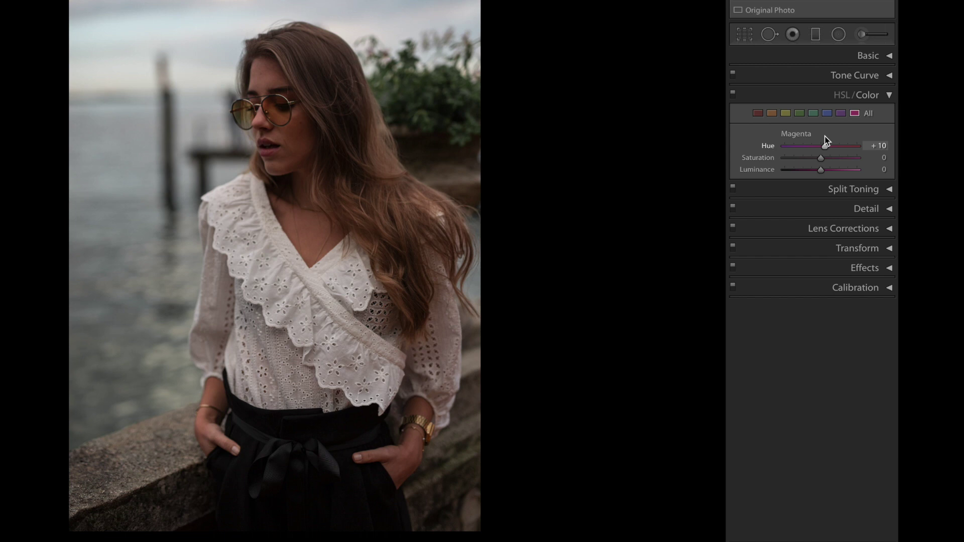
{"action": "key", "text": "ctrl+4"}
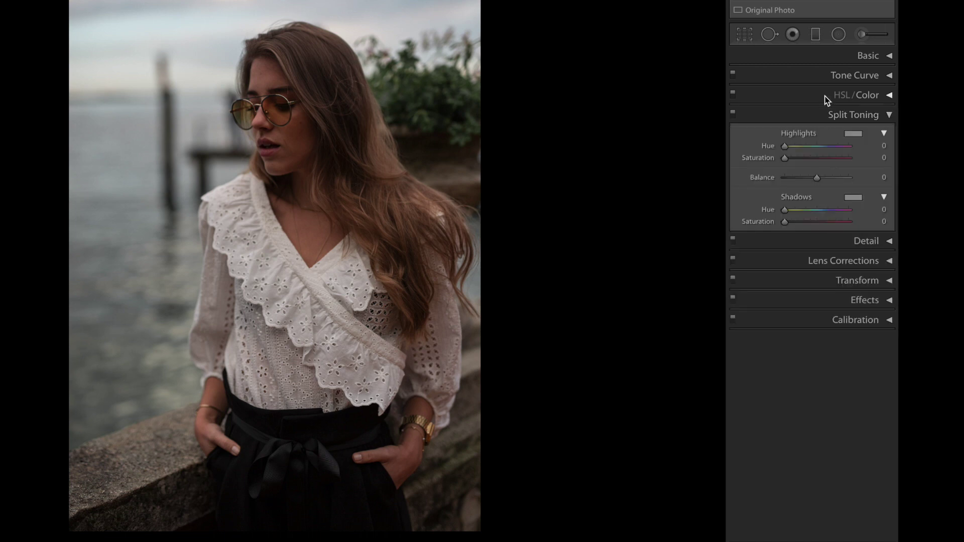
Tint highlights cool (Hue 192, Saturation 7) and shadows warm (Hue 21, Saturation 16), then compare with it off
{"action": "left_click_drag", "start_coordinate": [784, 147], "coordinate": [818, 139]}
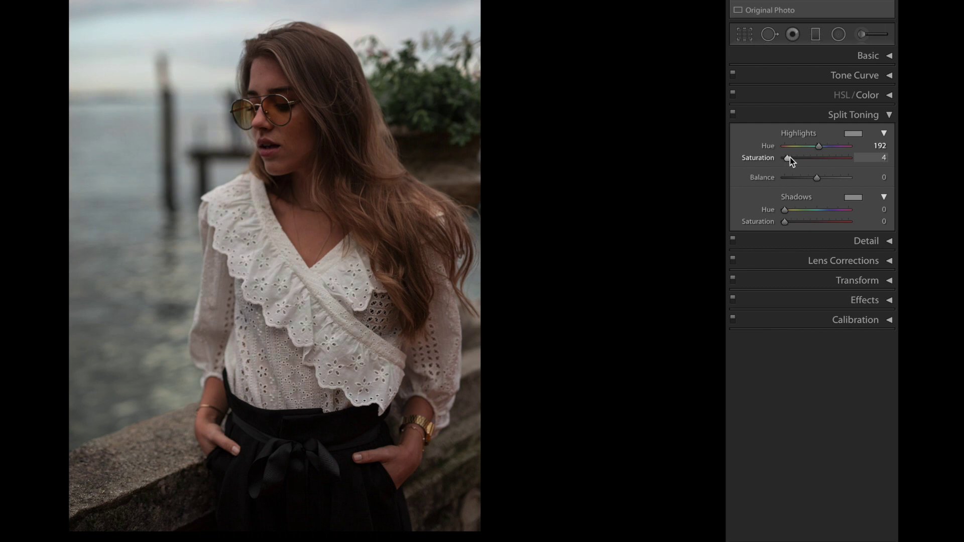
{"action": "left_click_drag", "start_coordinate": [791, 158], "coordinate": [792, 157]}
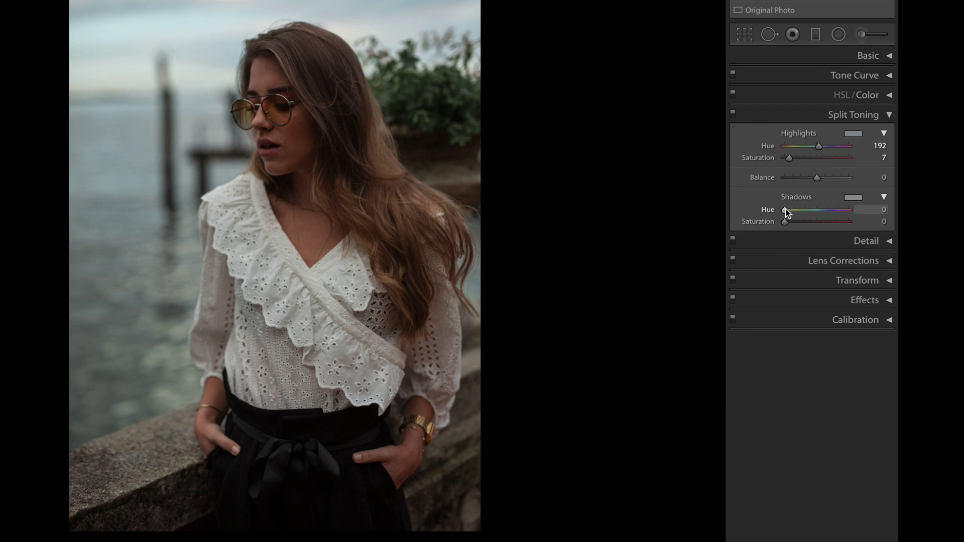
{"action": "left_click_drag", "start_coordinate": [786, 209], "coordinate": [789, 209]}
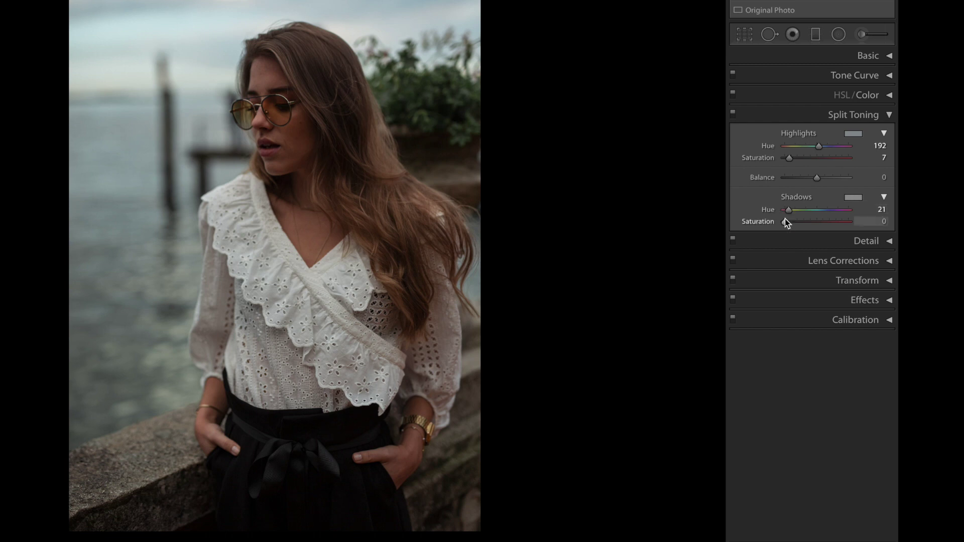
{"action": "left_click_drag", "start_coordinate": [785, 220], "coordinate": [795, 219]}
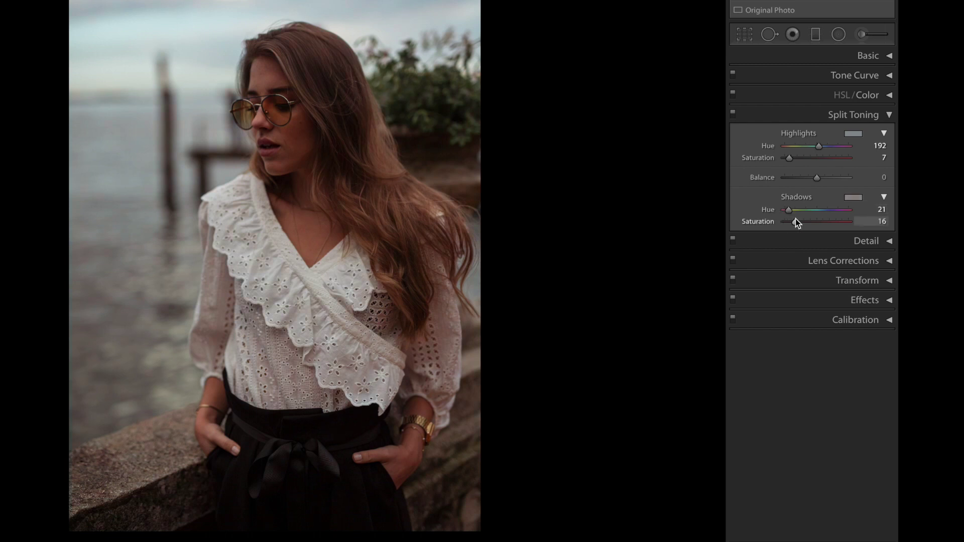
{"action": "left_click", "coordinate": [732, 113]}
Re-enable split toning and apply a faded RGB point curve with a raised black point
{"action": "left_click", "coordinate": [731, 113]}
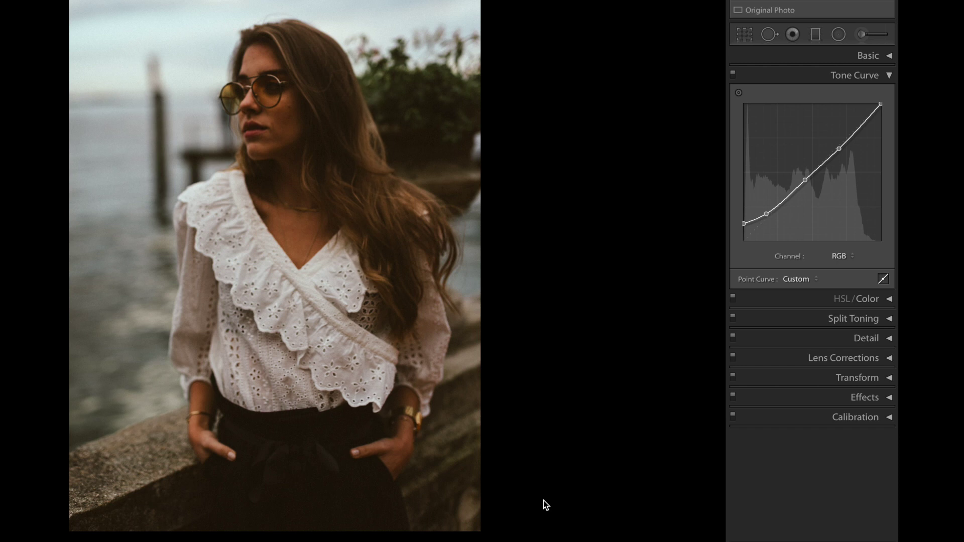
{"action": "mouse_move", "coordinate": [542, 537]}
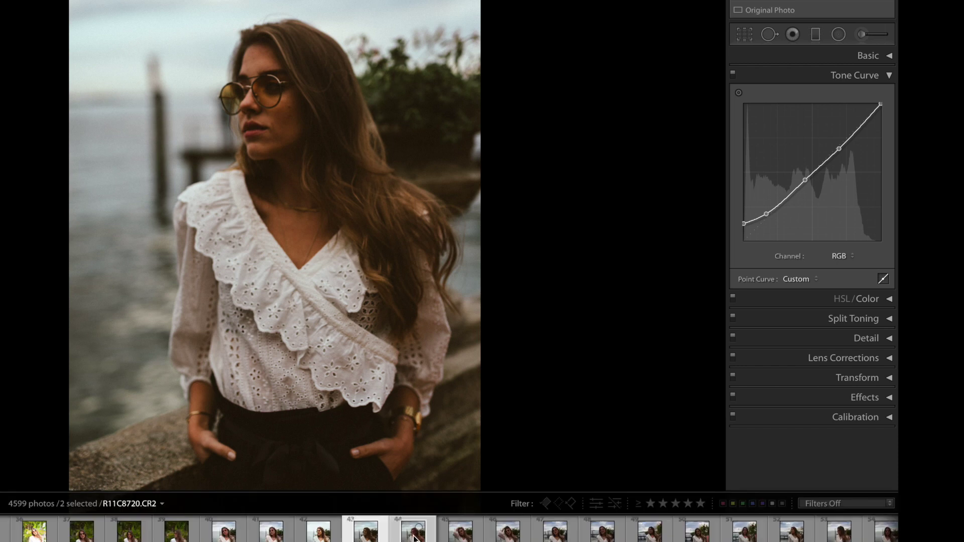
Sync only the Tone Curve setting to the other selected lake portrait
{"action": "key", "text": "super+shift+s"}
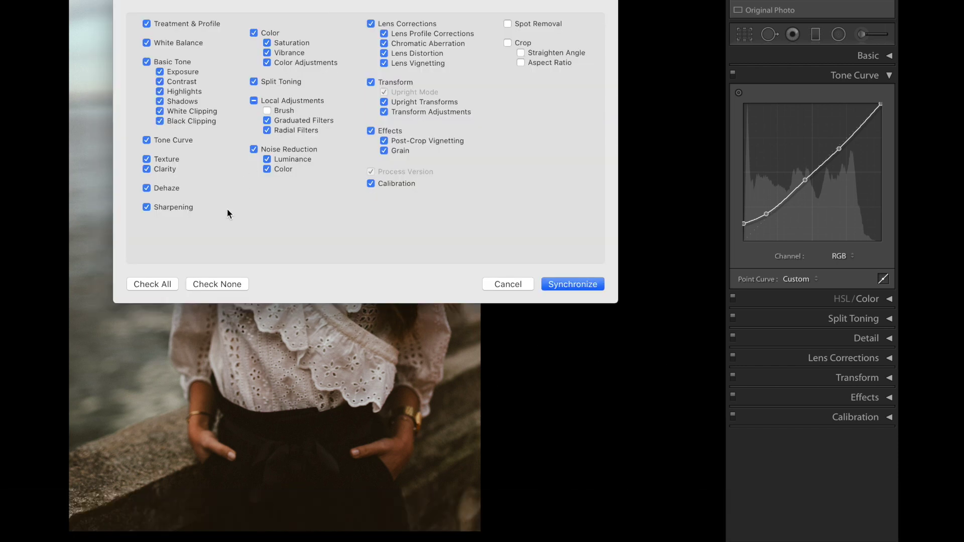
{"action": "left_click", "coordinate": [219, 282]}
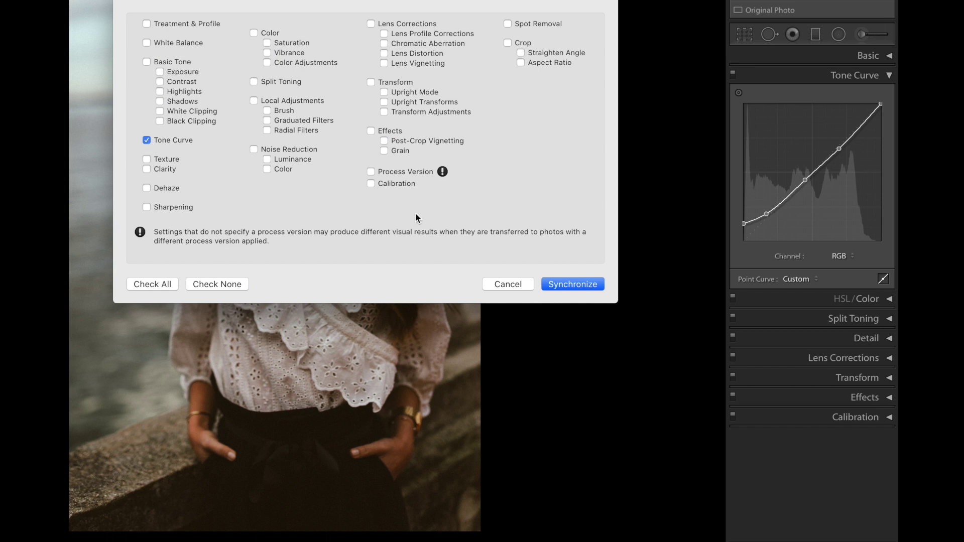
{"action": "left_click", "coordinate": [568, 285]}
Review the Red, Green and Blue channel curves, return to RGB, and collapse the panels
{"action": "left_click", "coordinate": [834, 358]}
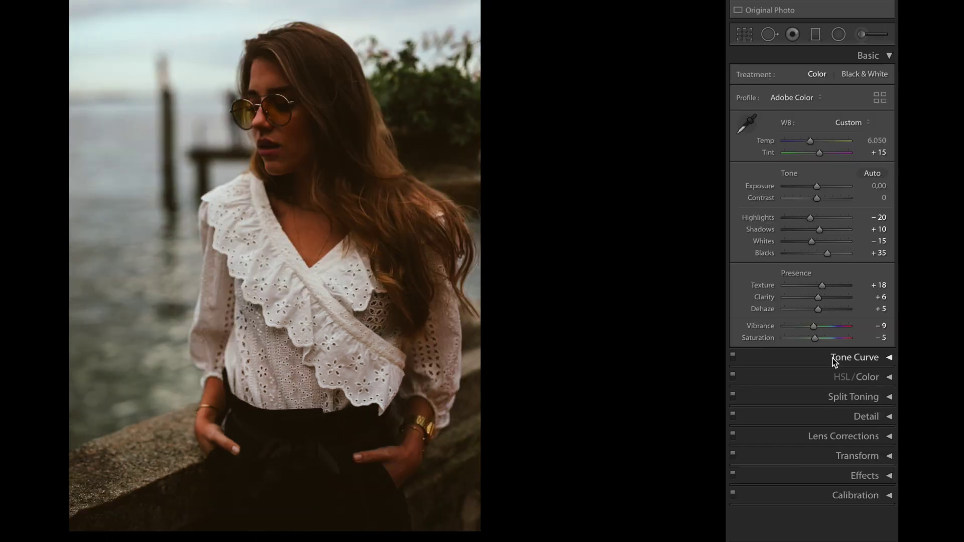
{"action": "left_click", "coordinate": [835, 359]}
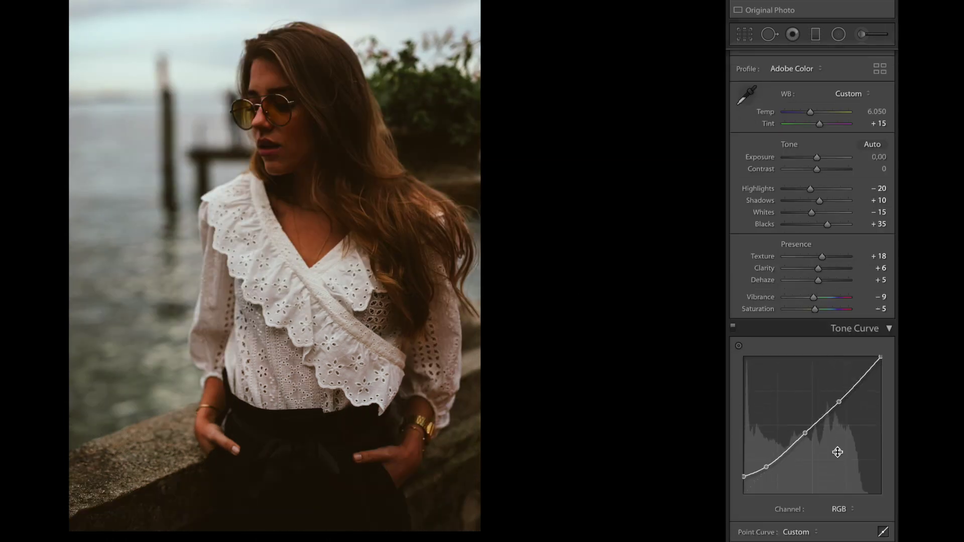
{"action": "left_click", "coordinate": [842, 509]}
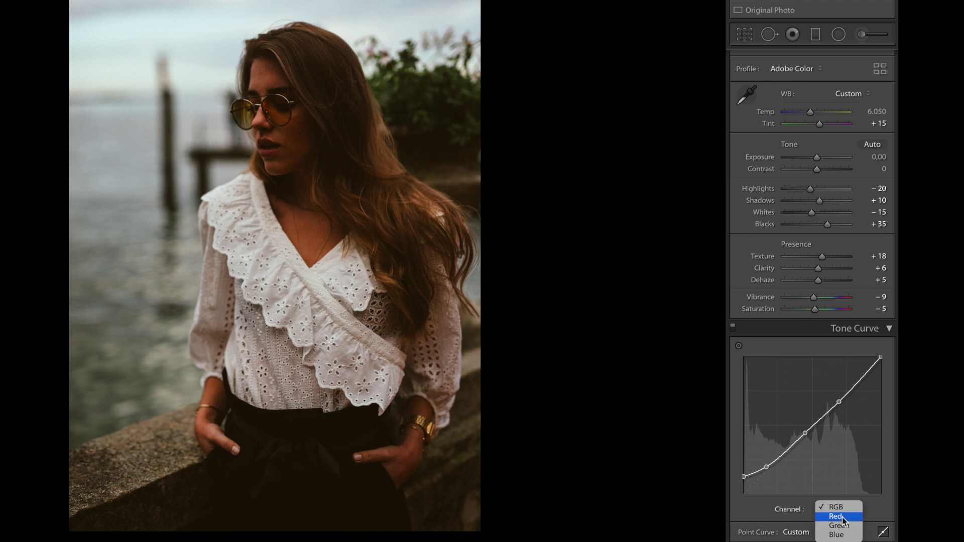
{"action": "left_click", "coordinate": [842, 517]}
{"action": "left_click", "coordinate": [843, 510]}
{"action": "left_click", "coordinate": [843, 517]}
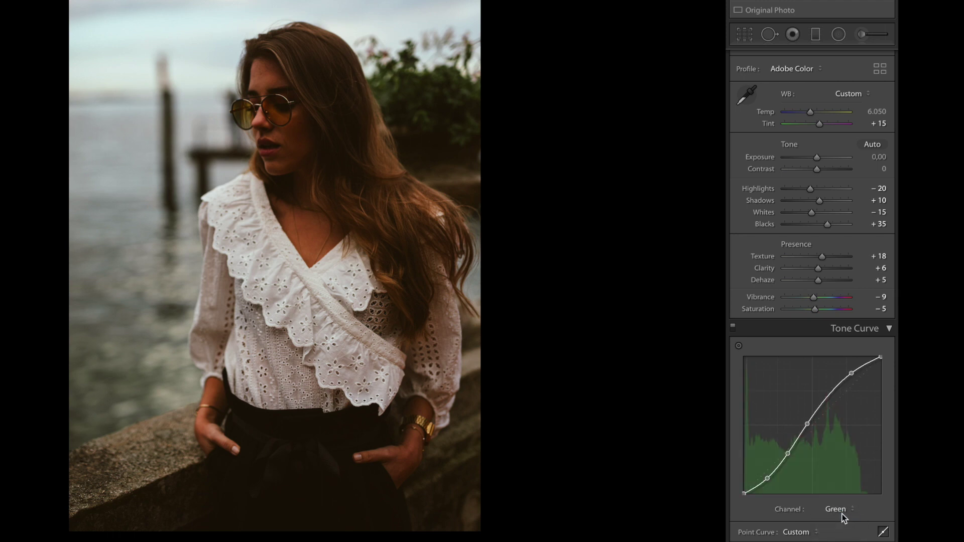
{"action": "left_click", "coordinate": [842, 515]}
{"action": "left_click", "coordinate": [842, 519]}
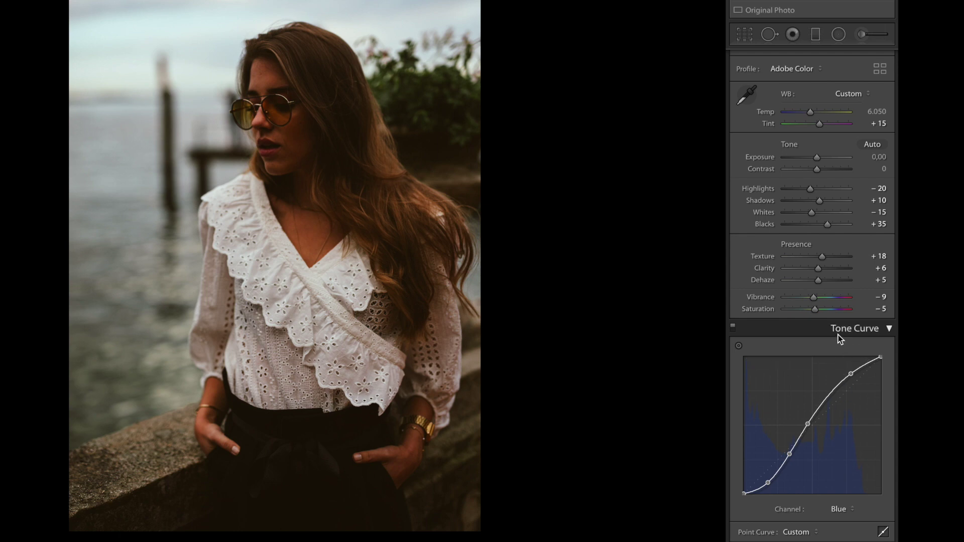
{"action": "left_click", "coordinate": [838, 509]}
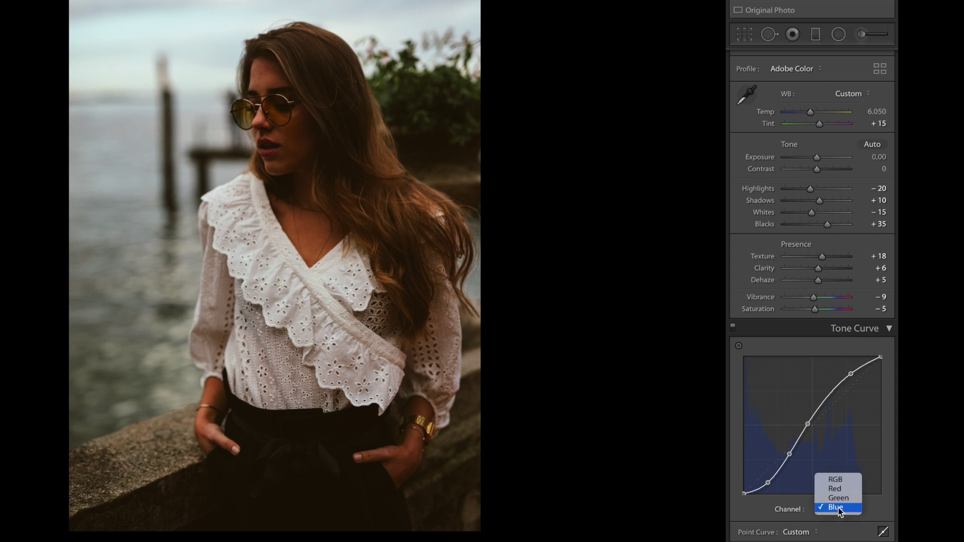
{"action": "left_click", "coordinate": [836, 480]}
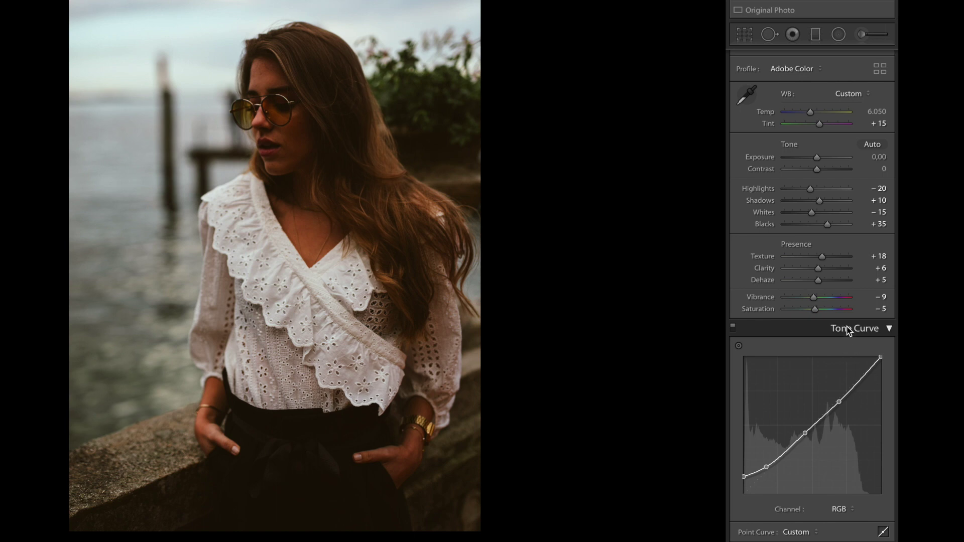
{"action": "left_click", "coordinate": [847, 329]}
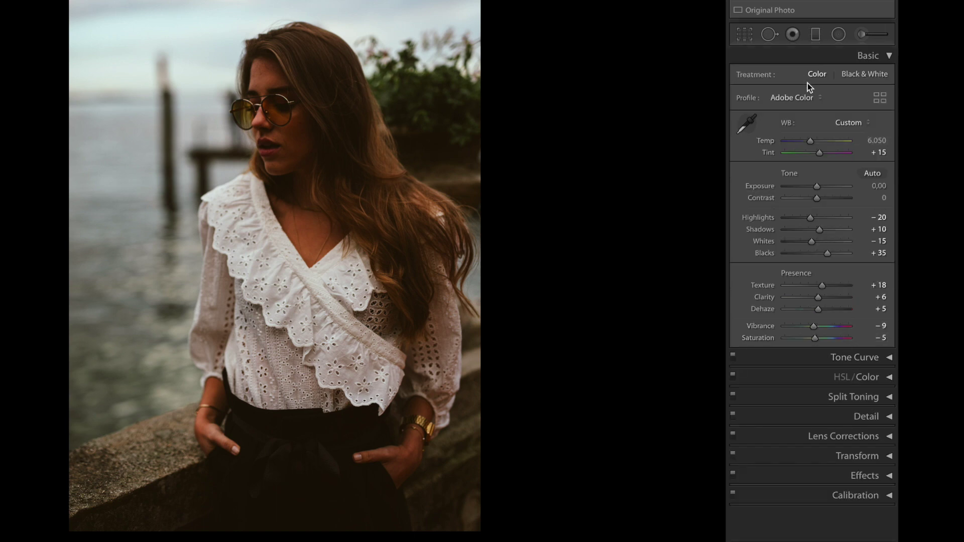
{"action": "left_click", "coordinate": [833, 54]}
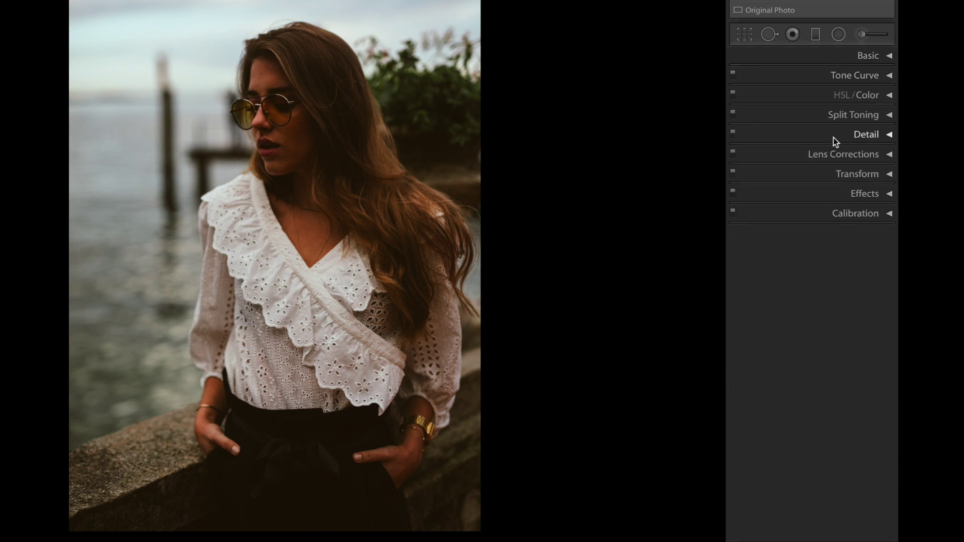
Enable Remove Chromatic Aberration and lens profile corrections for the Tokina opera 50mm
{"action": "left_click", "coordinate": [835, 154]}
{"action": "left_click", "coordinate": [793, 197]}
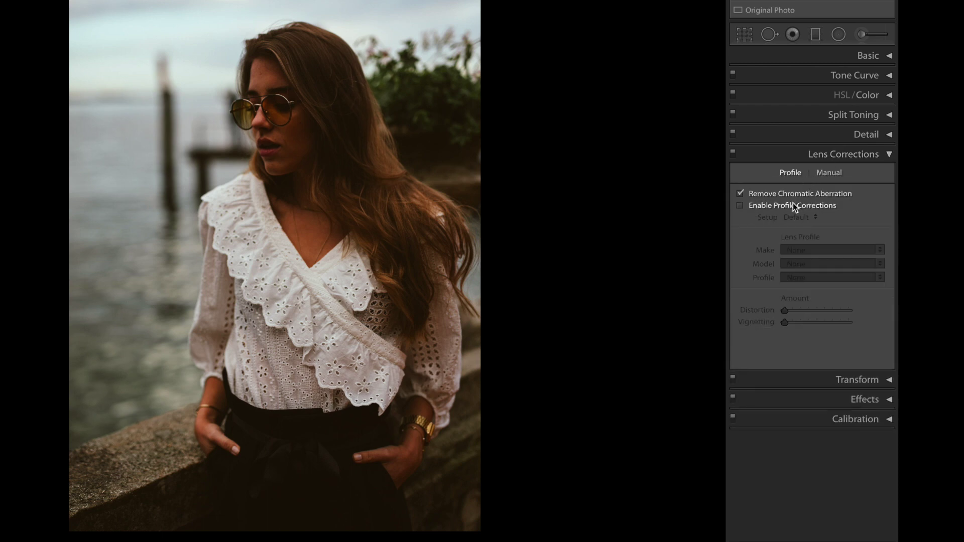
{"action": "left_click", "coordinate": [793, 205]}
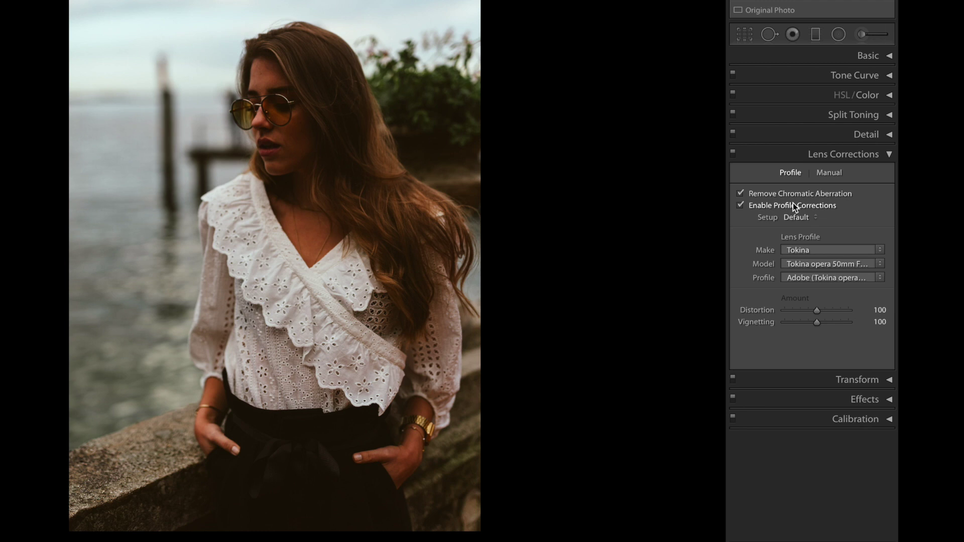
{"action": "left_click", "coordinate": [810, 155]}
Lower the Sharpening Amount from 40 to 20
{"action": "left_click", "coordinate": [851, 129]}
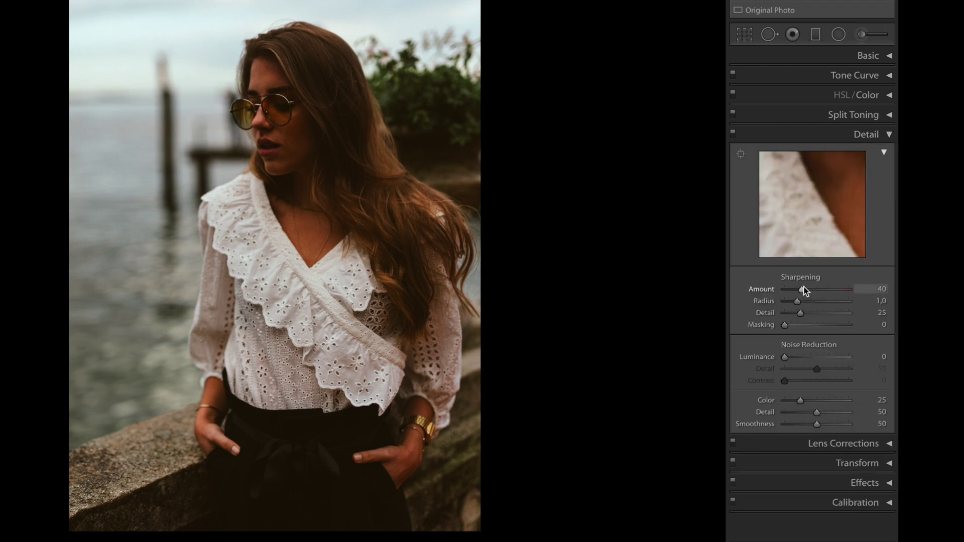
{"action": "left_click_drag", "start_coordinate": [804, 286], "coordinate": [795, 287]}
{"action": "left_click", "coordinate": [797, 135]}
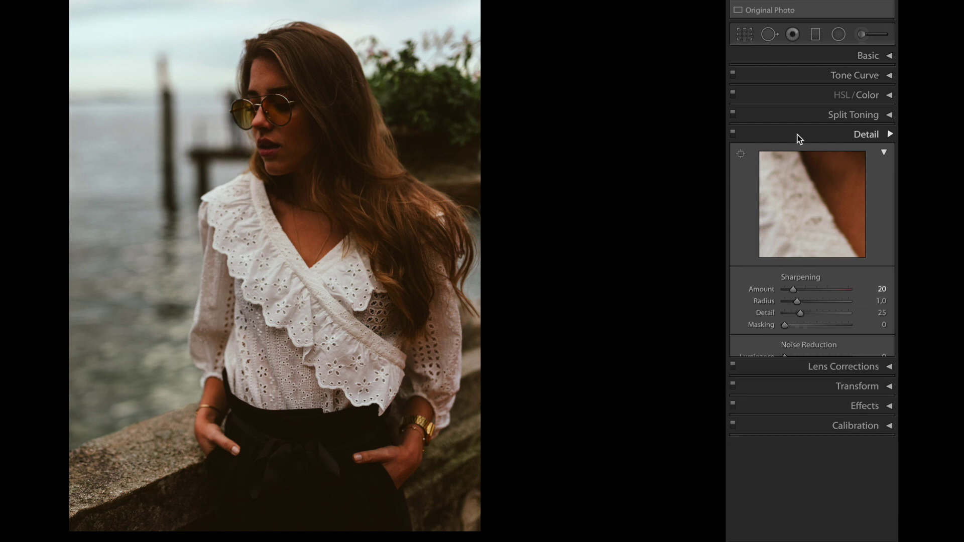
{"action": "left_click", "coordinate": [825, 197]}
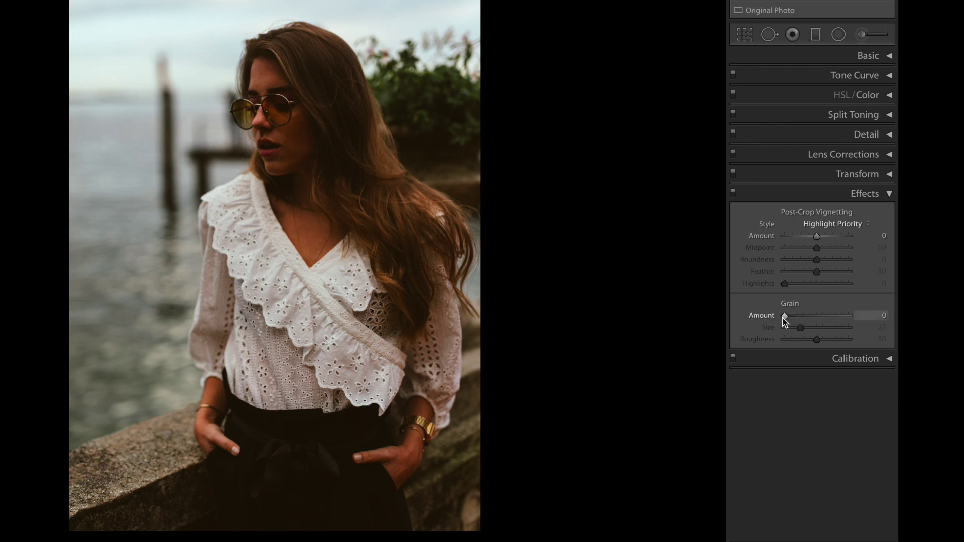
Add grain at amount 26, inspect it at 1:1 on the face, and add a −9 post-crop vignette
{"action": "left_click_drag", "start_coordinate": [784, 316], "coordinate": [796, 319]}
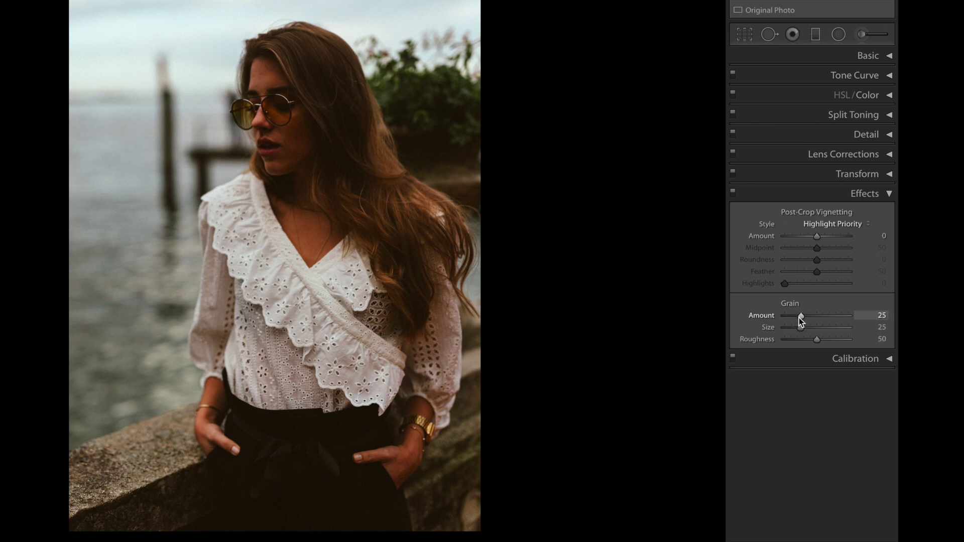
{"action": "left_click_drag", "start_coordinate": [799, 318], "coordinate": [799, 318]}
{"action": "left_click", "coordinate": [277, 130]}
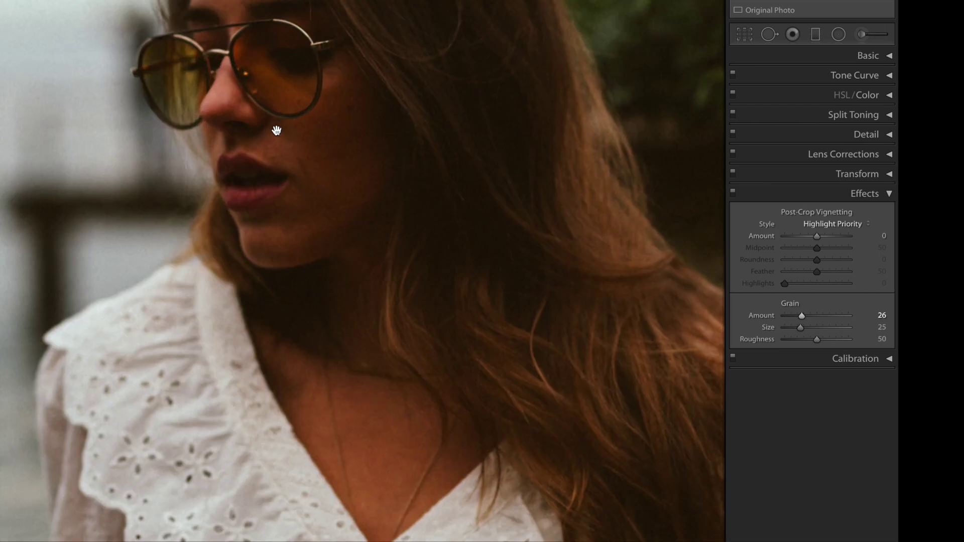
{"action": "left_click_drag", "start_coordinate": [398, 187], "coordinate": [367, 338]}
{"action": "left_click", "coordinate": [369, 339]}
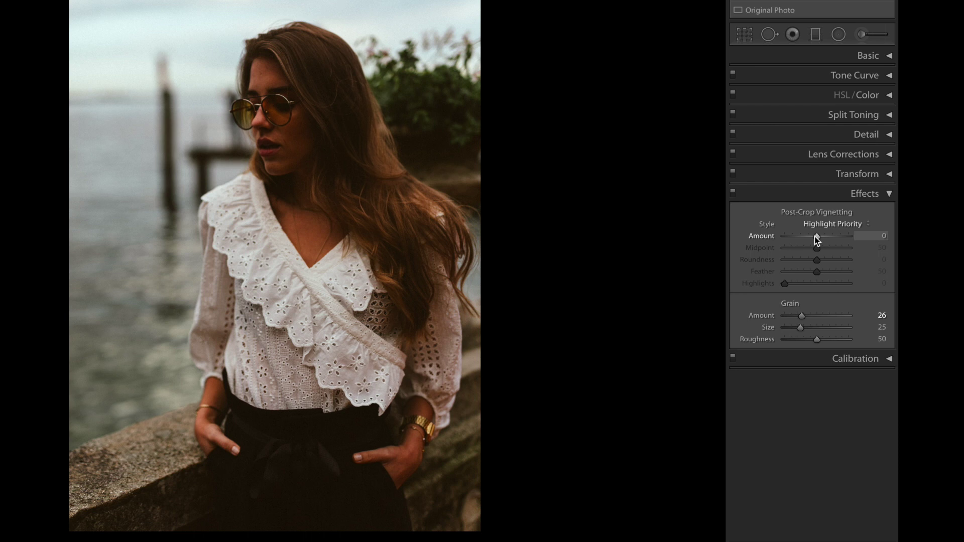
{"action": "left_click_drag", "start_coordinate": [814, 236], "coordinate": [812, 237]}
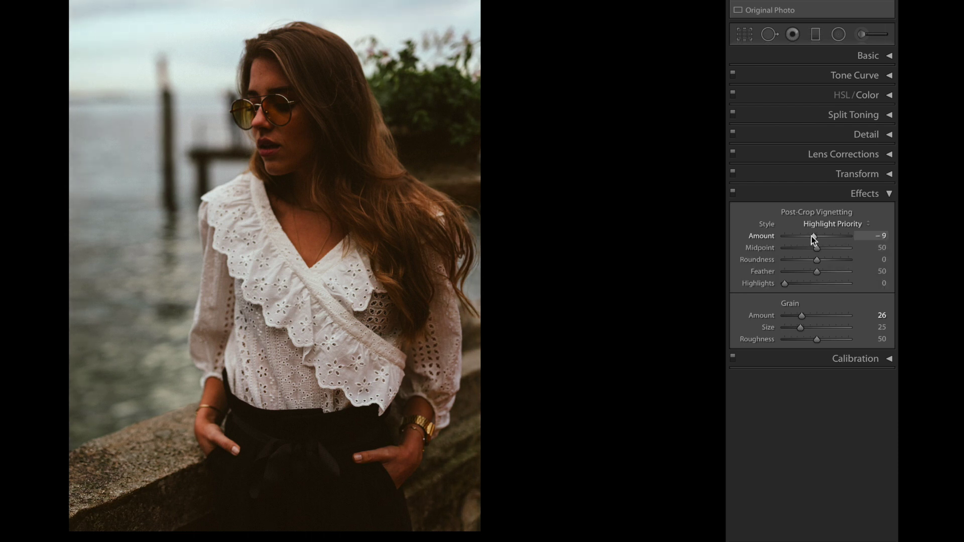
{"action": "left_click", "coordinate": [834, 193]}
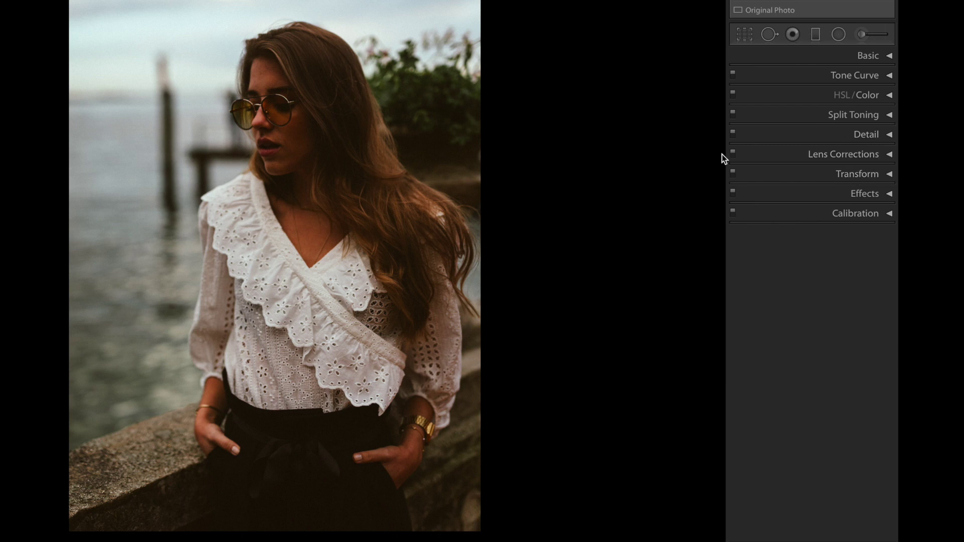
Raise Exposure to +0.35, reduce Texture to +9 and shift Tint to −10
{"action": "key", "text": "ctrl+1"}
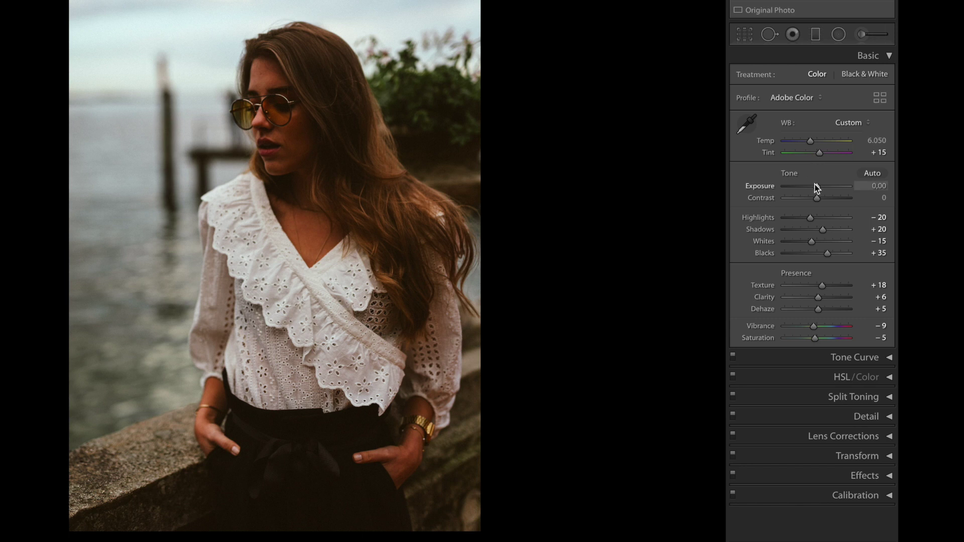
{"action": "left_click_drag", "start_coordinate": [815, 185], "coordinate": [816, 185]}
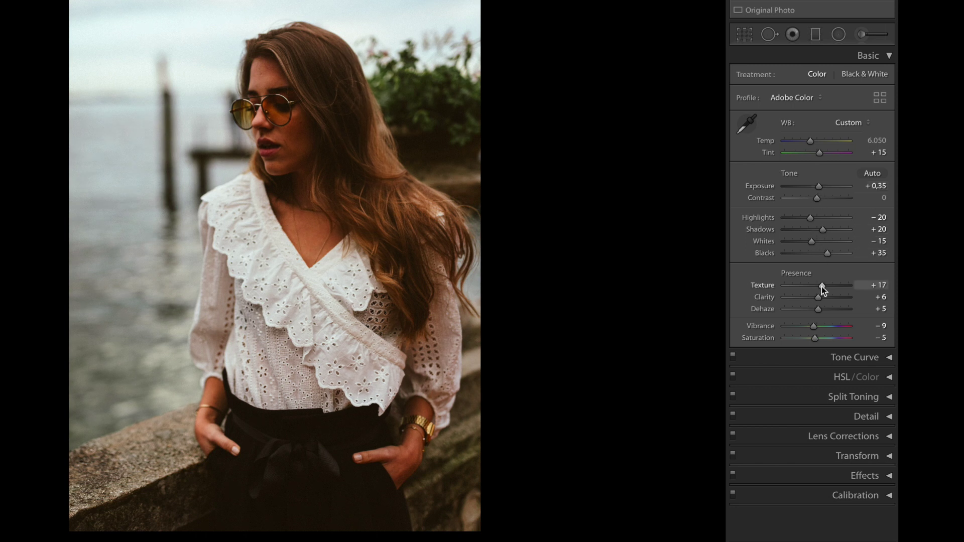
{"action": "left_click_drag", "start_coordinate": [820, 286], "coordinate": [818, 287]}
{"action": "left_click_drag", "start_coordinate": [823, 155], "coordinate": [827, 157]}
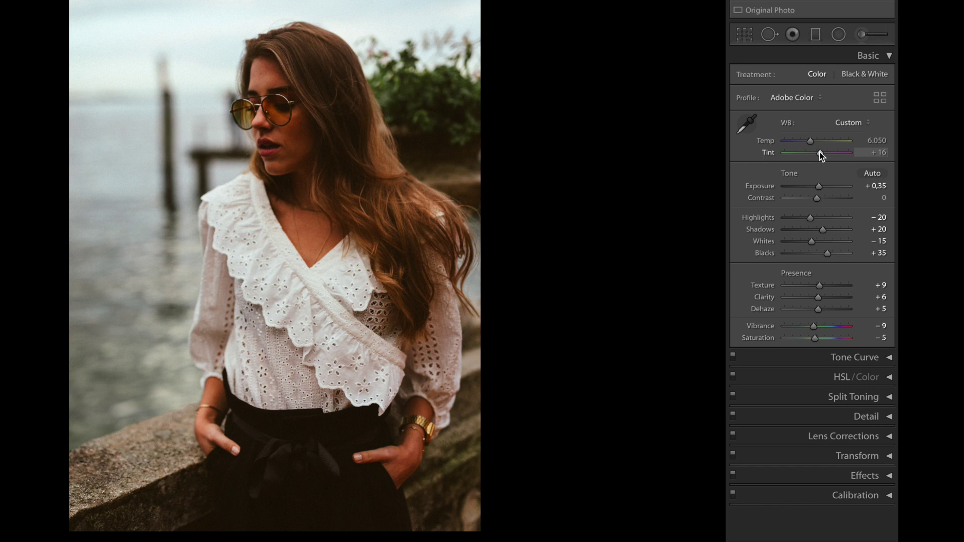
{"action": "left_click_drag", "start_coordinate": [819, 152], "coordinate": [815, 153]}
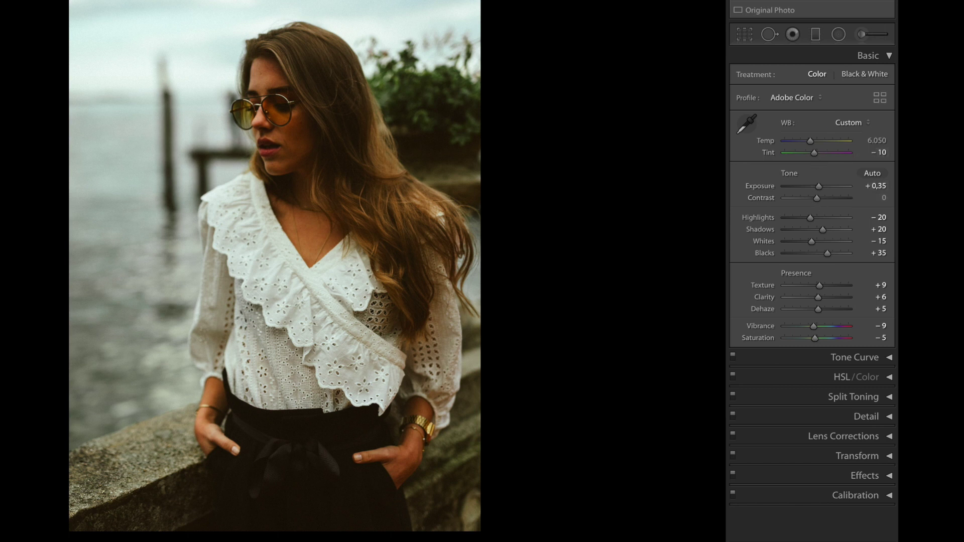
Show the Before/After view with the original lake portrait beside the faded film-look edit
{"action": "key", "text": "y"}
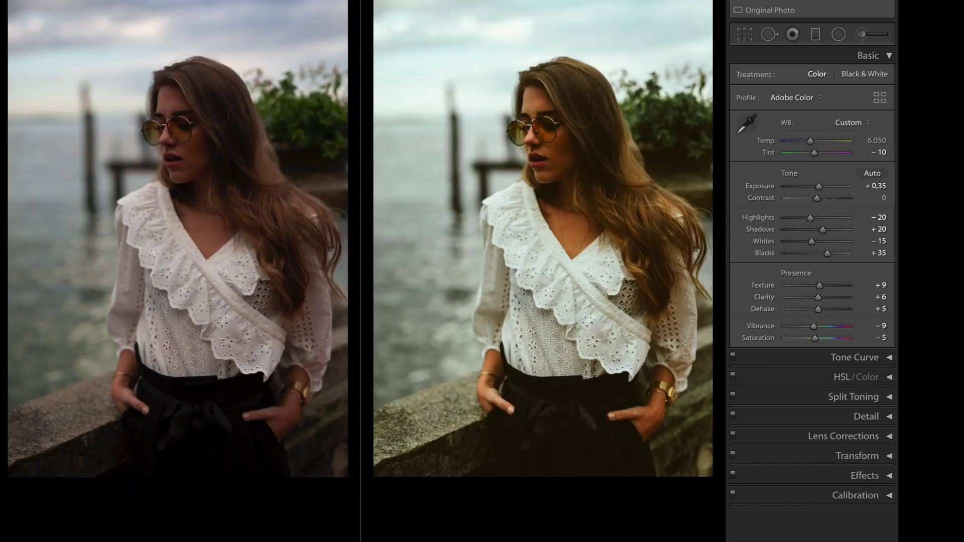